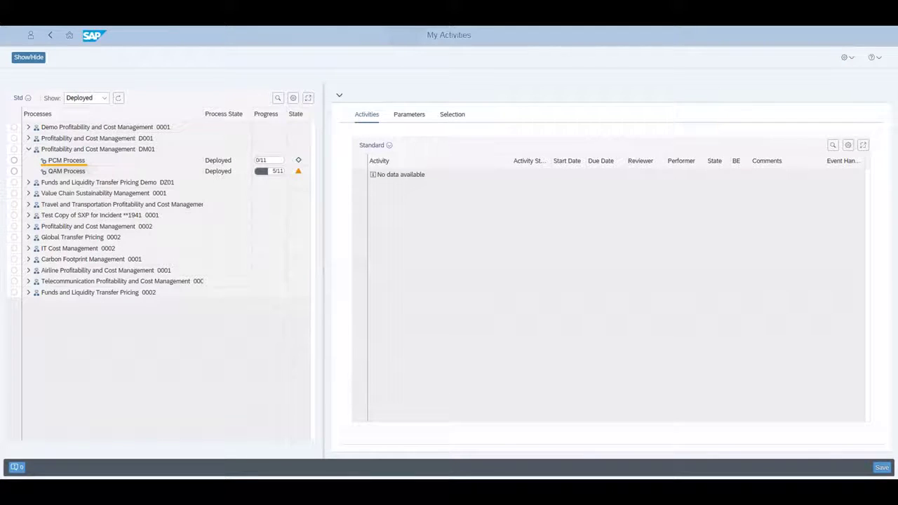
Select the PCM Process under Profitability and Cost Management DM01 and review its parameters and selection before returning to its activities
{"action": "left_click", "coordinate": [65, 160]}
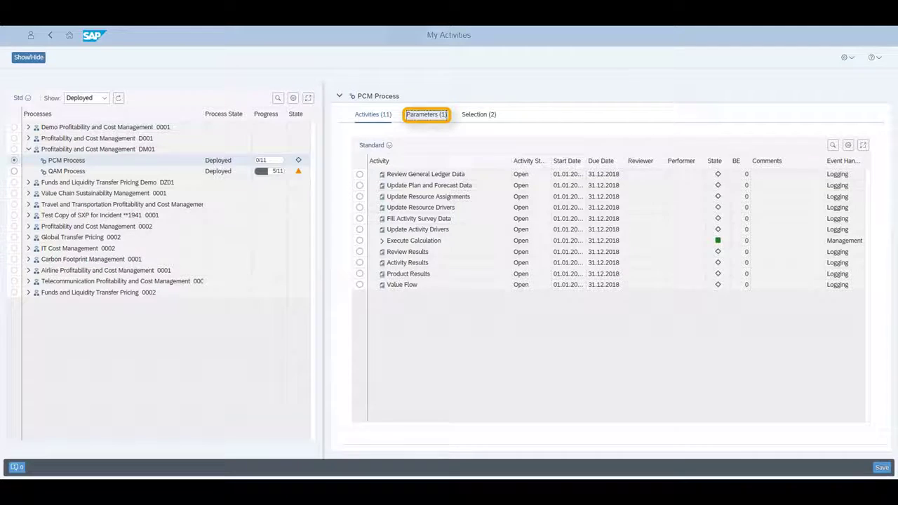
{"action": "left_click", "coordinate": [426, 114]}
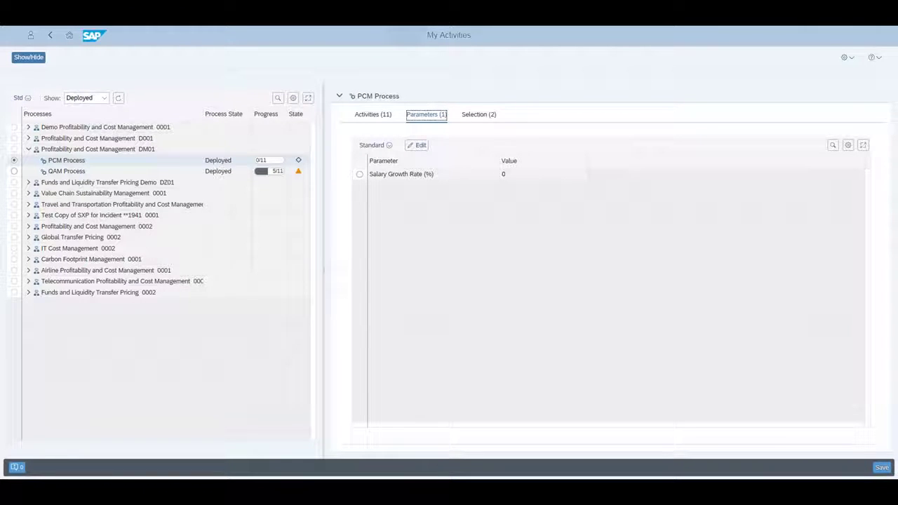
{"action": "left_click", "coordinate": [478, 114]}
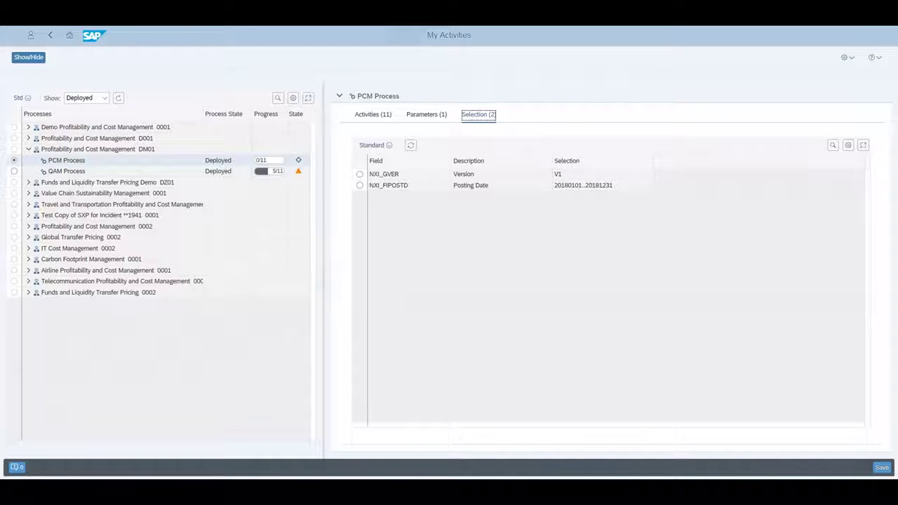
{"action": "left_click", "coordinate": [372, 114]}
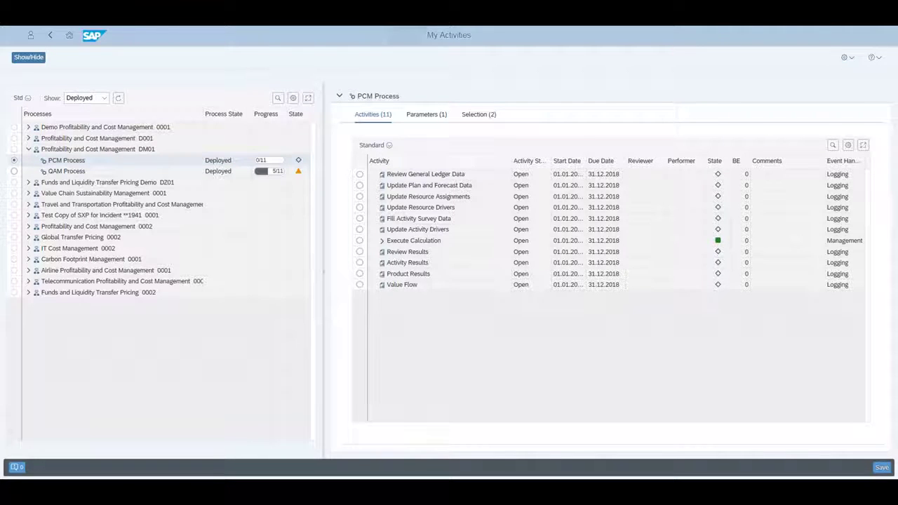
Launch the Review General Ledger Data activity and expand Net Operating Income in its data grid
{"action": "left_click", "coordinate": [359, 174]}
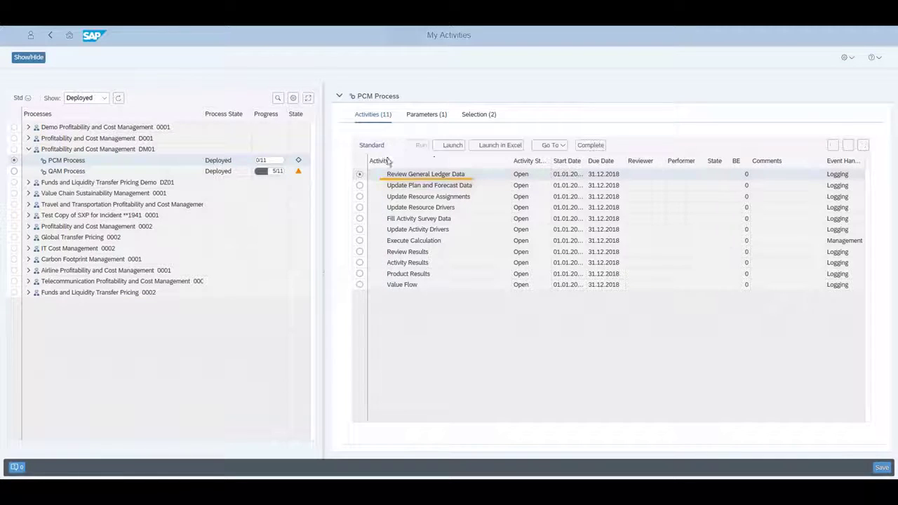
{"action": "left_click", "coordinate": [449, 146]}
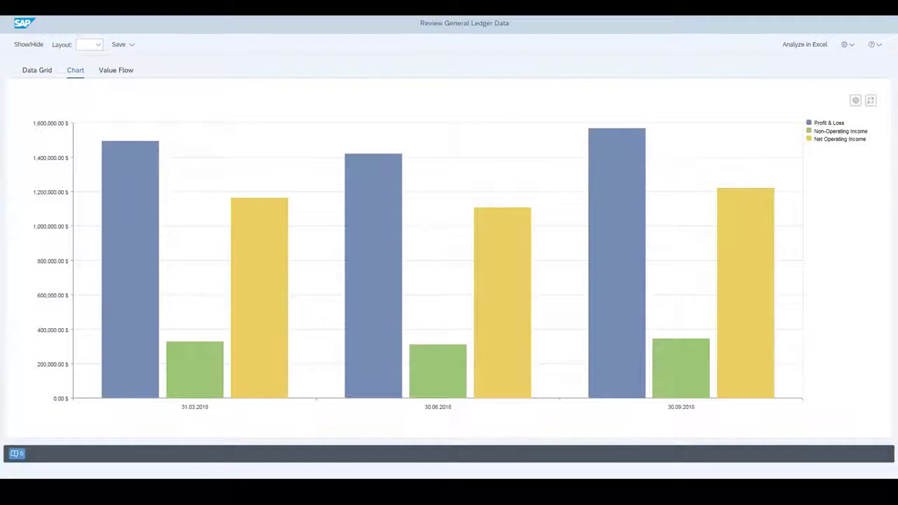
{"action": "left_click", "coordinate": [37, 70]}
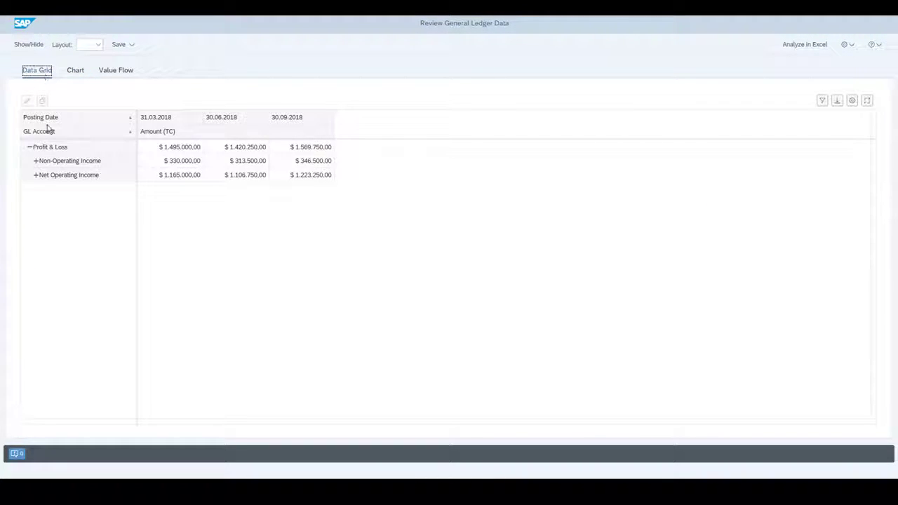
{"action": "left_click", "coordinate": [35, 176]}
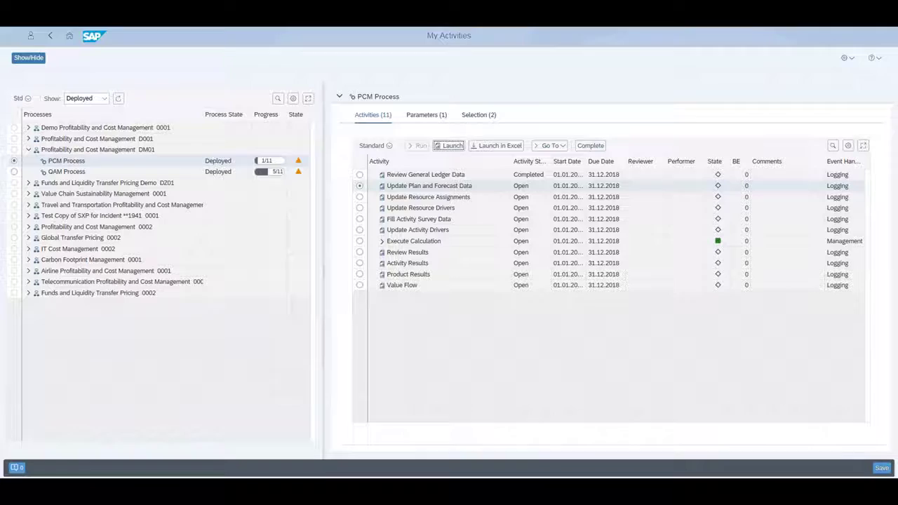
Launch Update Plan and Forecast Data in Excel and set Finance's Commissions and Fees amount to 200000
{"action": "left_click", "coordinate": [509, 148]}
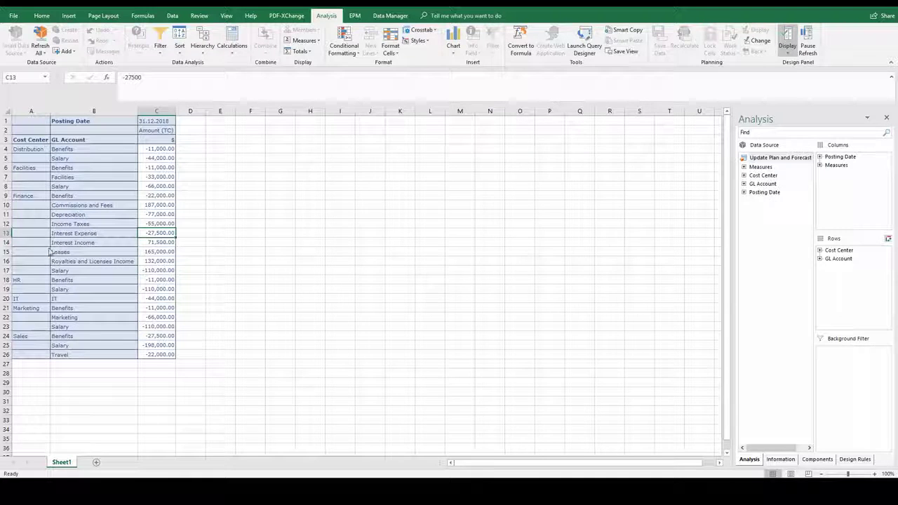
{"action": "left_click", "coordinate": [154, 205]}
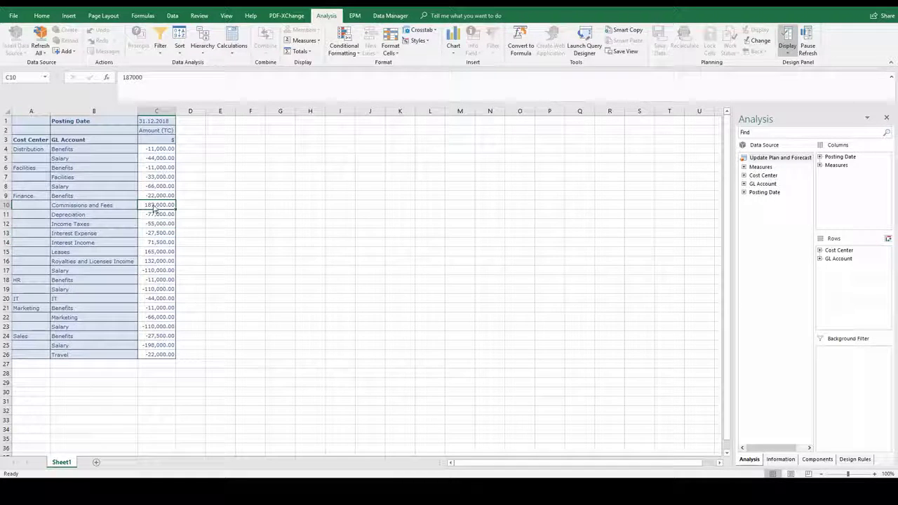
{"action": "left_click", "coordinate": [132, 77]}
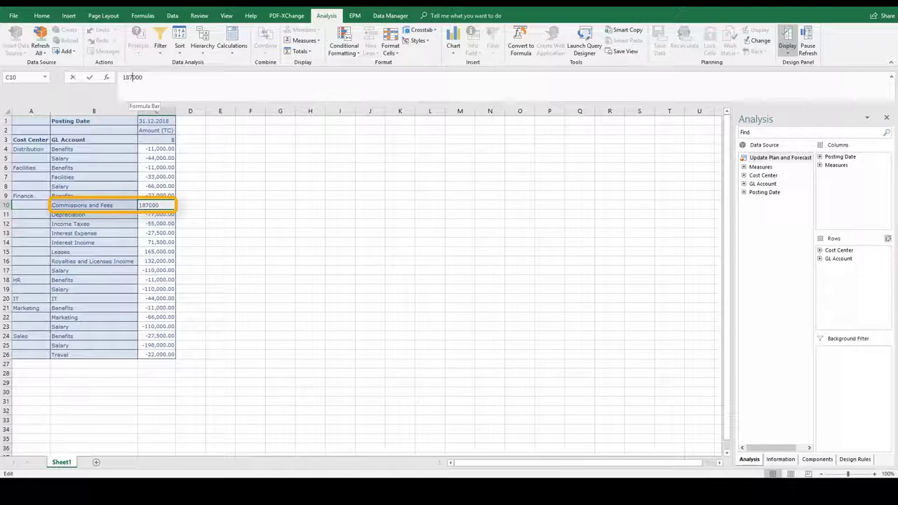
{"action": "key", "text": "BackSpace"}
{"action": "key", "text": "BackSpace"}
{"action": "key", "text": "BackSpace"}
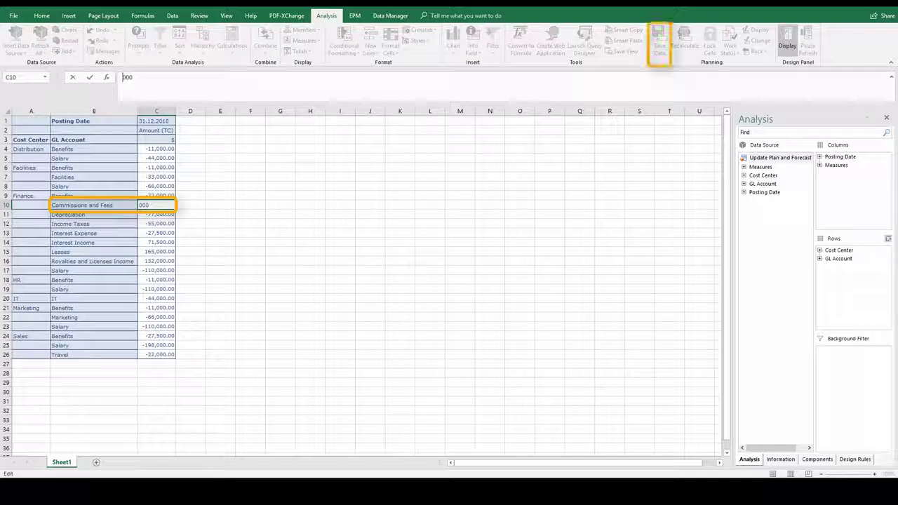
{"action": "type", "text": "200"}
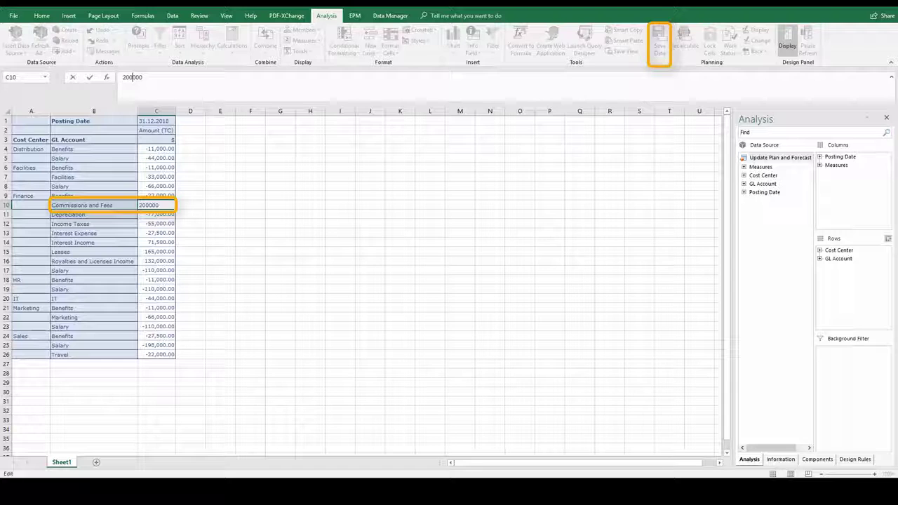
{"action": "key", "text": "Return"}
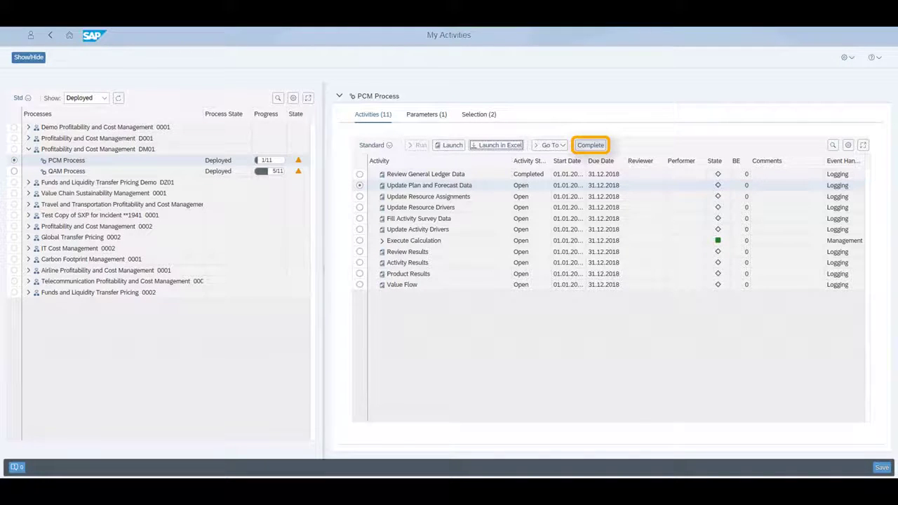
Mark Update Plan and Forecast Data as complete, and launch and complete both Update Resource Assignments and Update Resource Drivers
{"action": "left_click", "coordinate": [595, 146]}
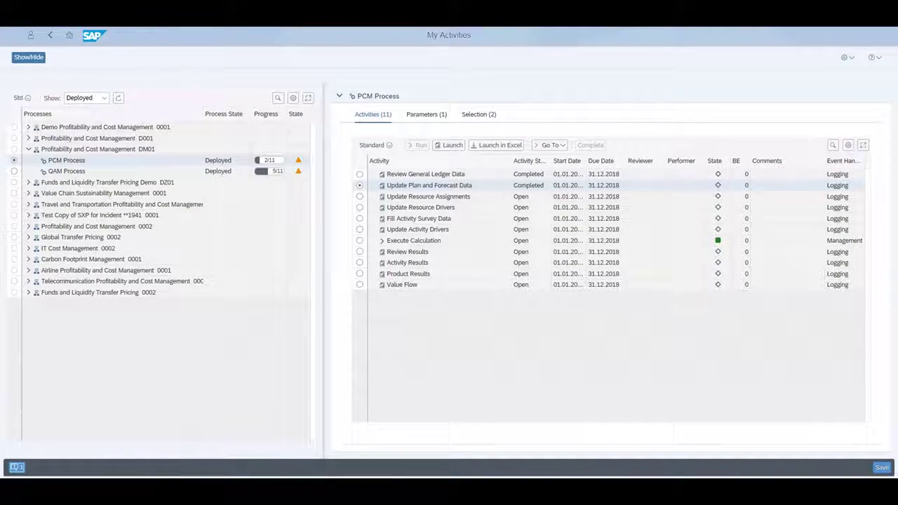
{"action": "left_click", "coordinate": [420, 197]}
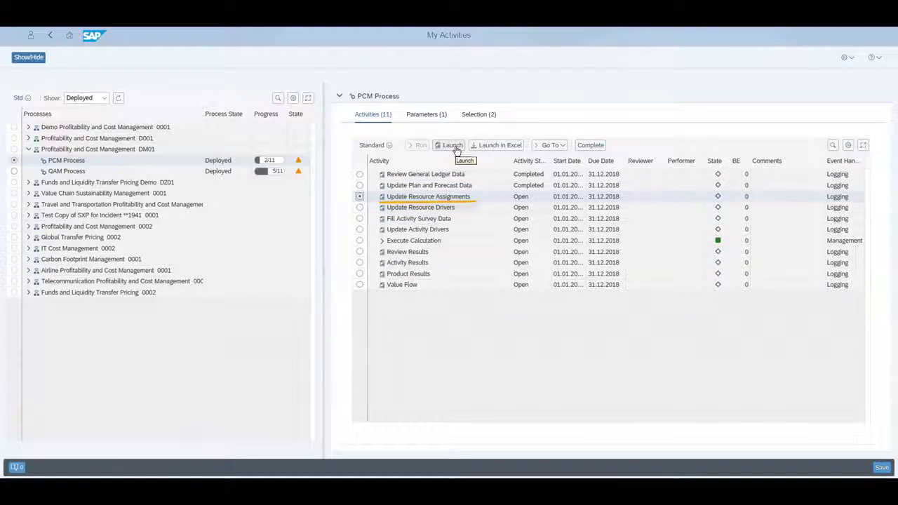
{"action": "left_click", "coordinate": [453, 145]}
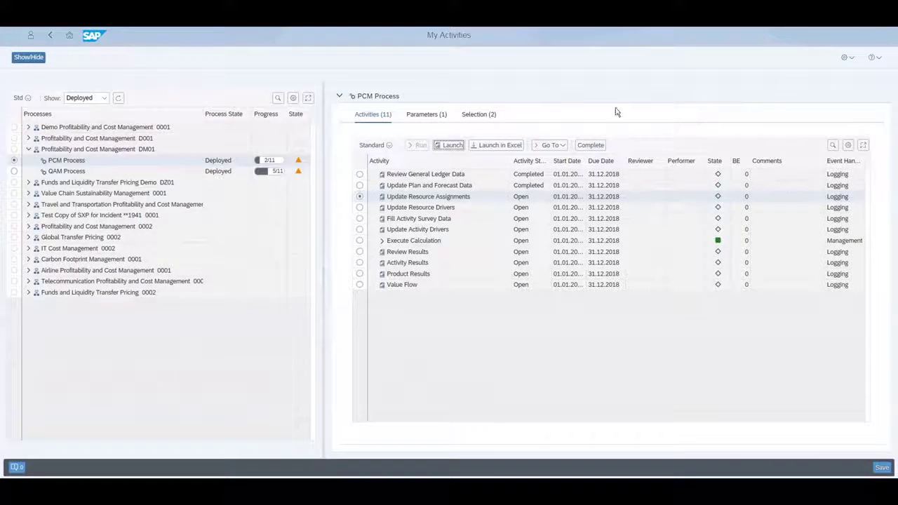
{"action": "left_click", "coordinate": [590, 145]}
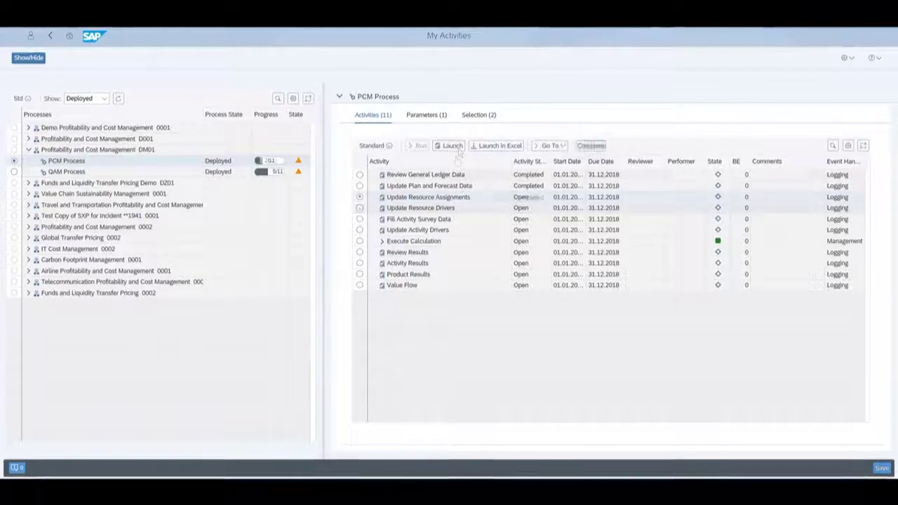
{"action": "left_click", "coordinate": [457, 149]}
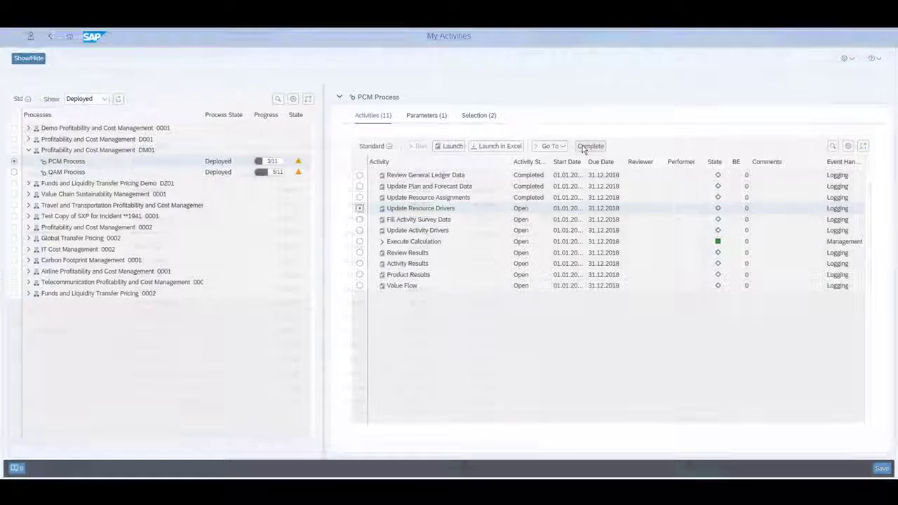
{"action": "left_click", "coordinate": [582, 145]}
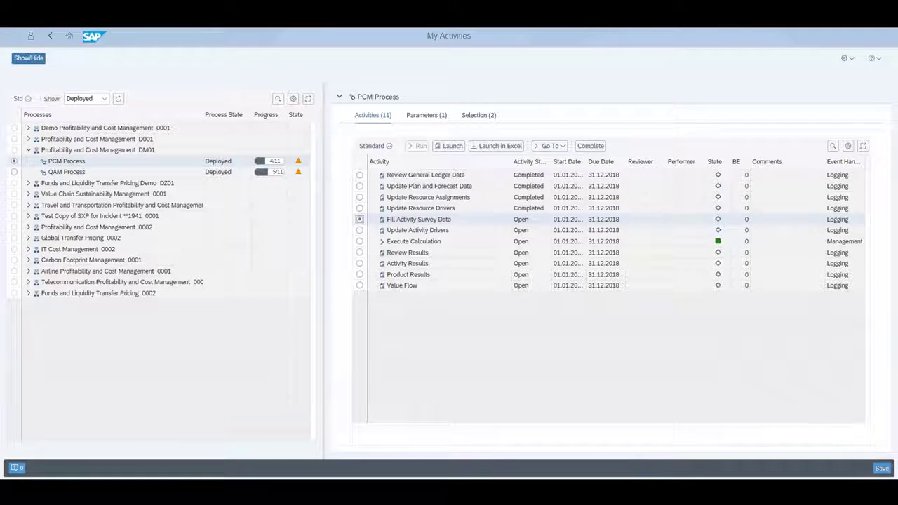
Launch Fill Activity Survey Data and load its data for version V1 and survey SURVEY1
{"action": "left_click", "coordinate": [452, 145]}
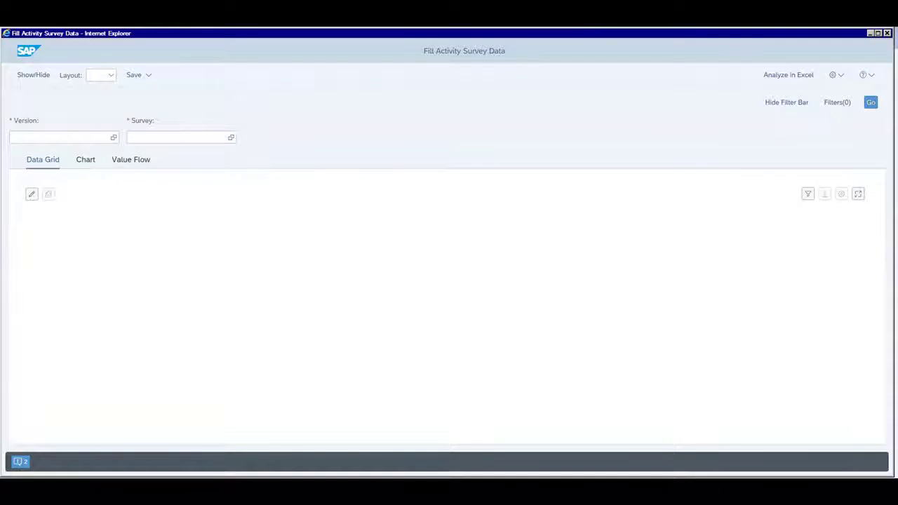
{"action": "left_click", "coordinate": [68, 138]}
{"action": "type", "text": "V1"}
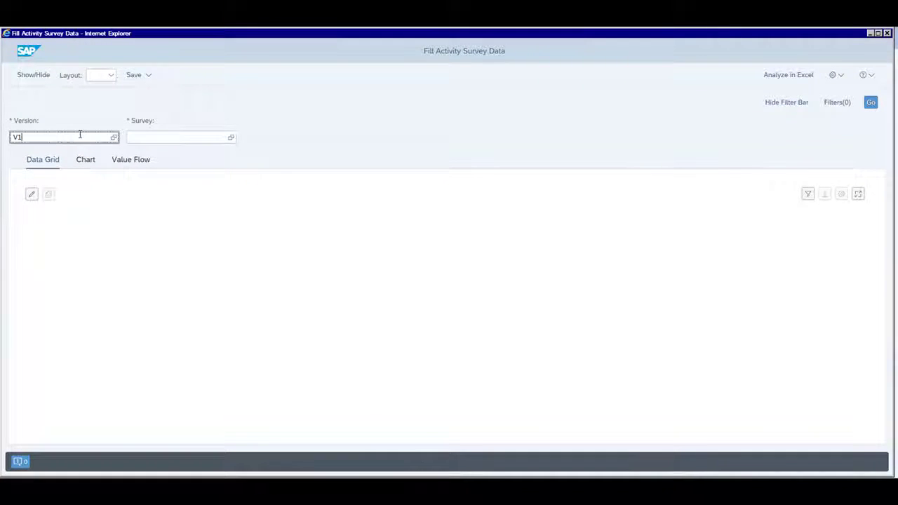
{"action": "left_click", "coordinate": [231, 137]}
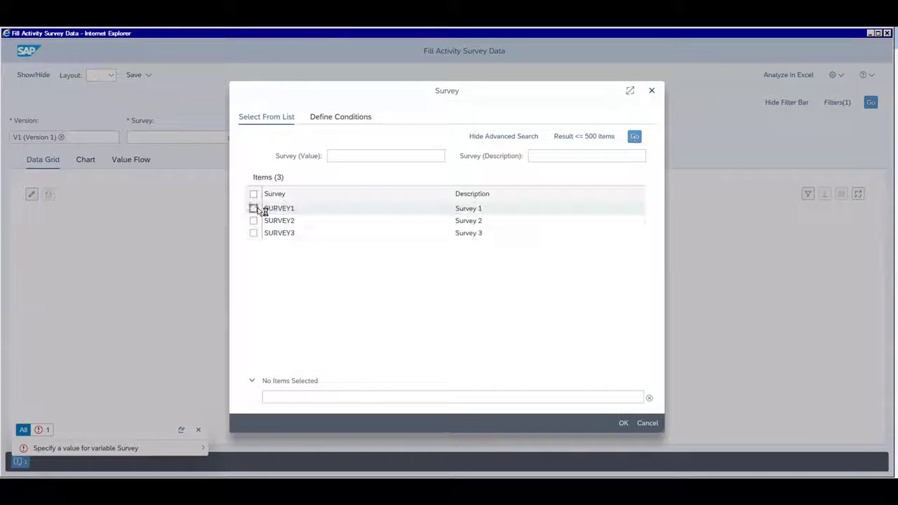
{"action": "left_click", "coordinate": [253, 208]}
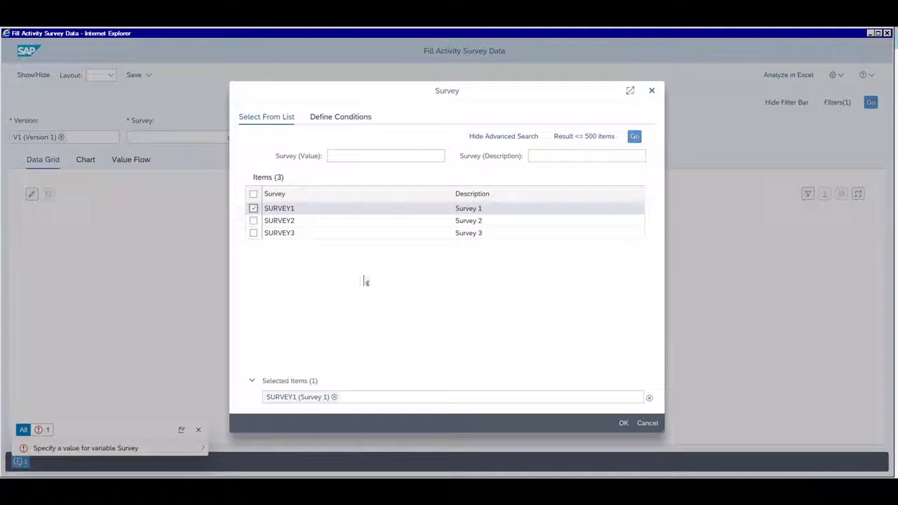
{"action": "left_click", "coordinate": [622, 423]}
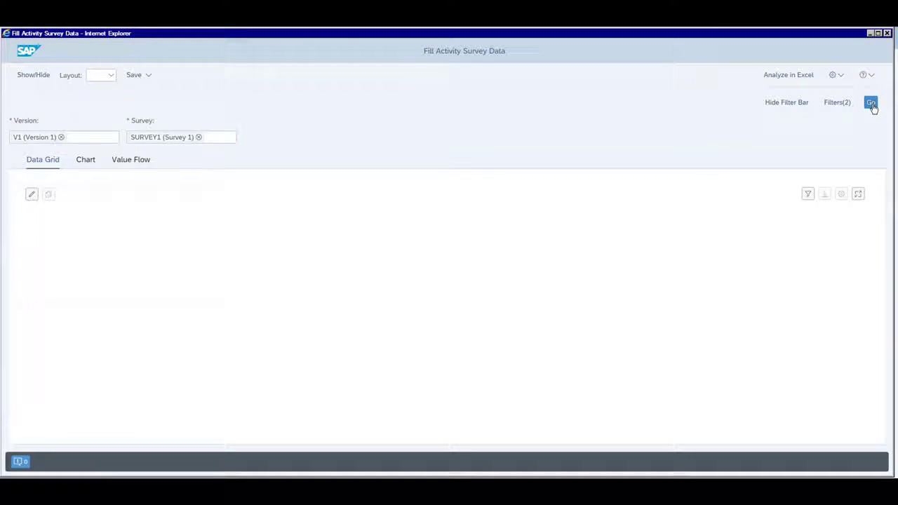
{"action": "left_click", "coordinate": [870, 103]}
Edit the survey grid and set the Product 1 value of Billing and Accounting for 31.03.2018 to 20,000
{"action": "left_click", "coordinate": [31, 195]}
{"action": "left_click", "coordinate": [265, 247]}
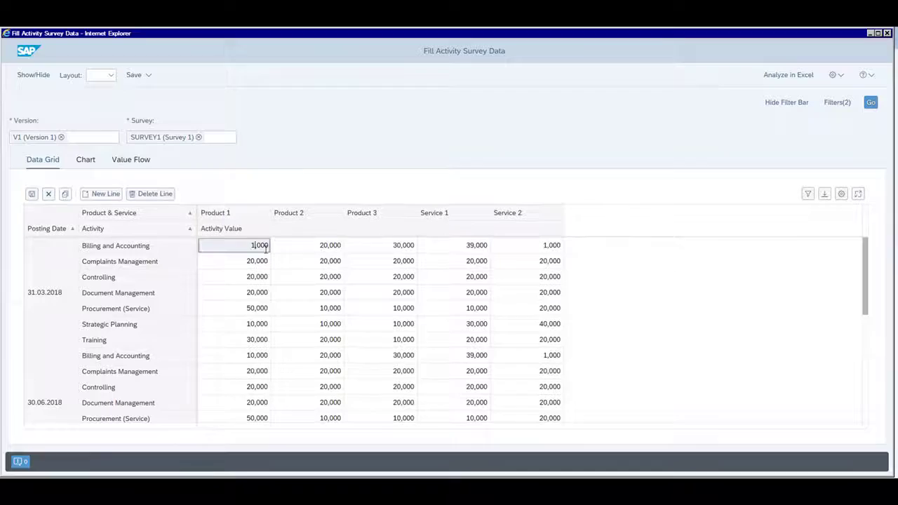
{"action": "key", "text": "BackSpace"}
{"action": "type", "text": "20"}
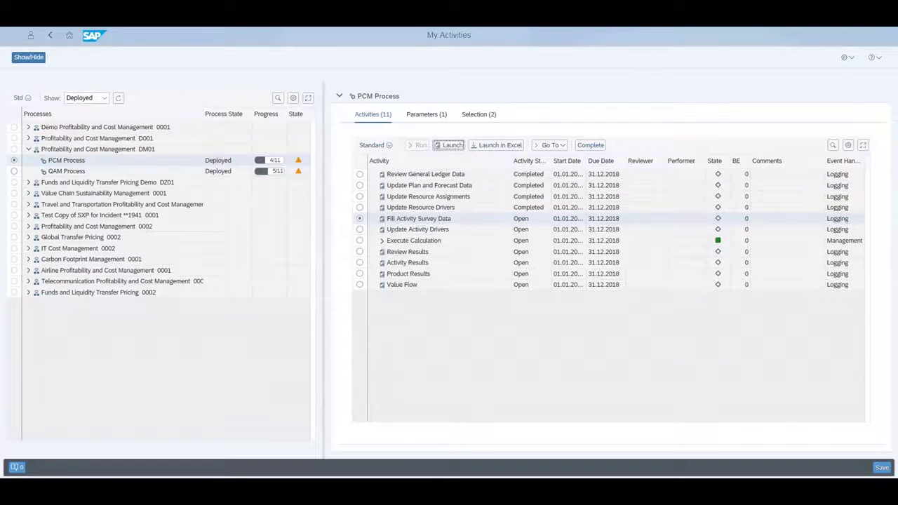
Launch the Update Activity Drivers activity and mark it as complete
{"action": "left_click", "coordinate": [359, 230]}
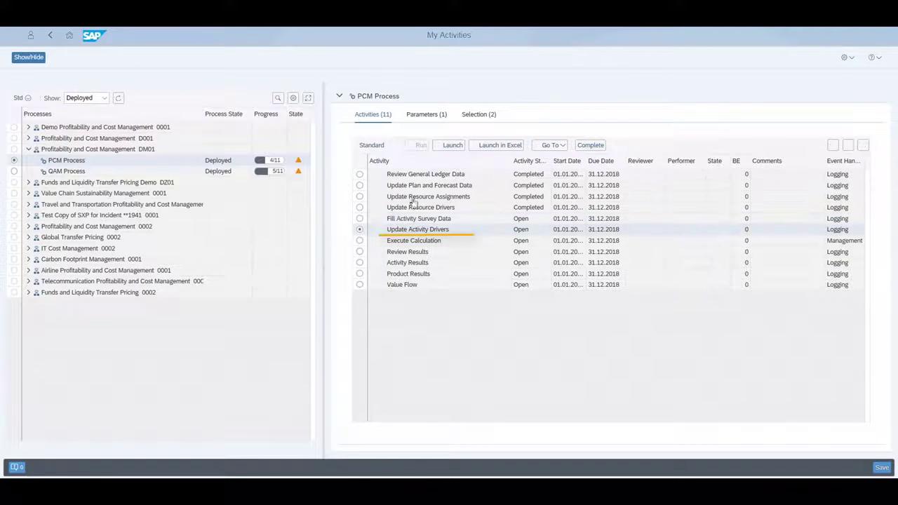
{"action": "left_click", "coordinate": [452, 145]}
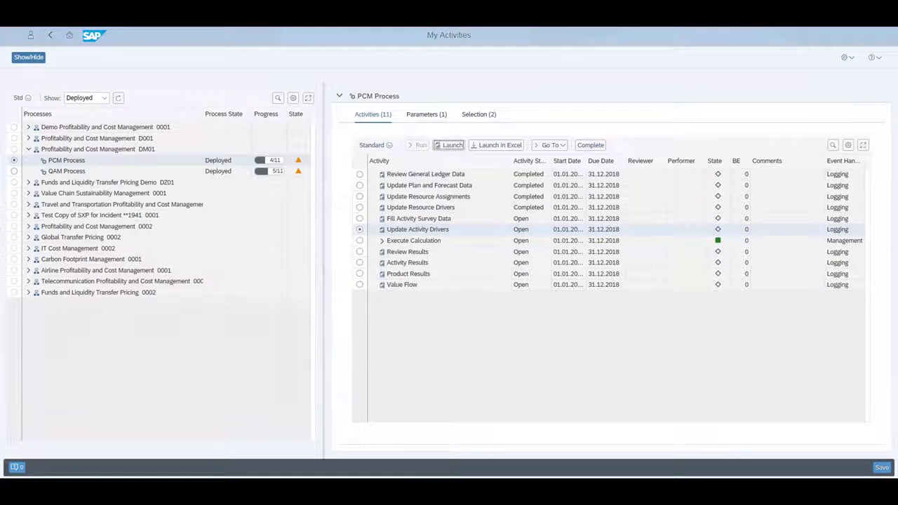
{"action": "left_click", "coordinate": [586, 145]}
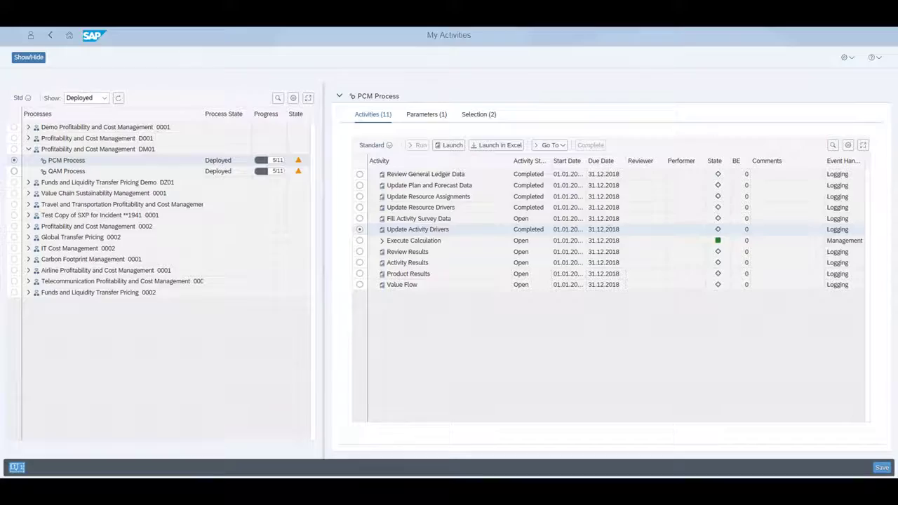
Run the Execute Calculation activity of the PCM Process
{"action": "left_click", "coordinate": [414, 240]}
{"action": "left_click", "coordinate": [418, 145]}
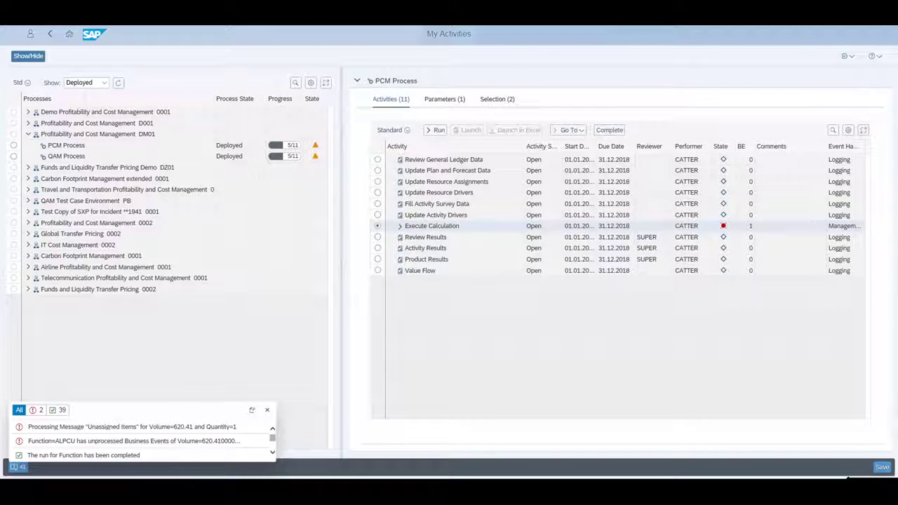
Examine the execution flow of Execute Calculation and open the rule flow diagram of the ALPCU Allocate Products and Services to Customers function
{"action": "left_click", "coordinate": [574, 130]}
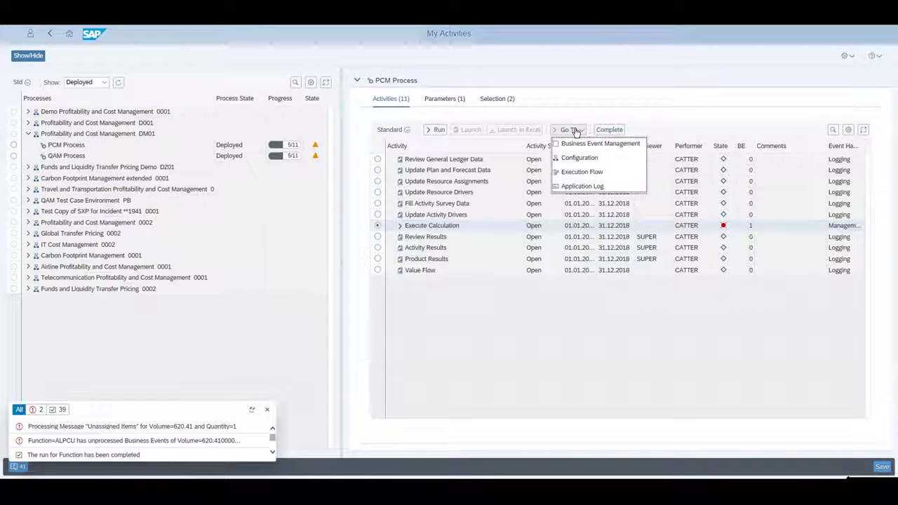
{"action": "left_click", "coordinate": [580, 173]}
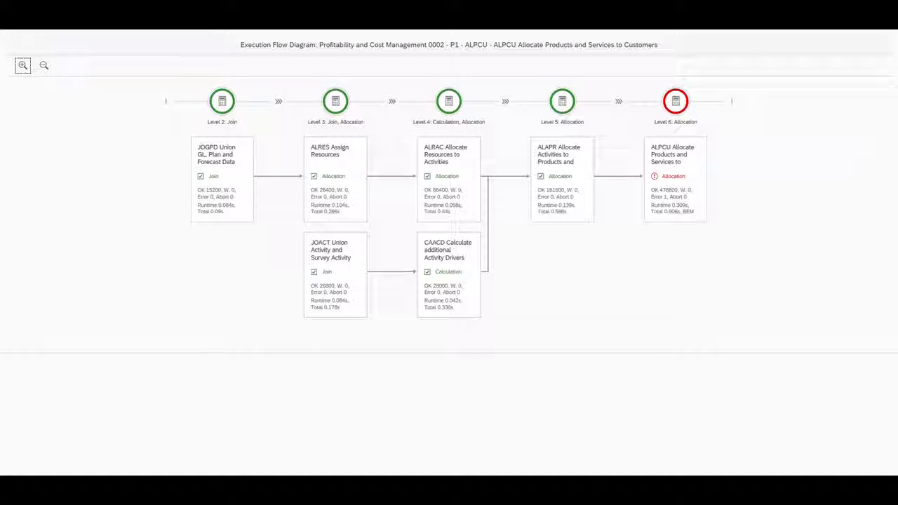
{"action": "left_click", "coordinate": [673, 176]}
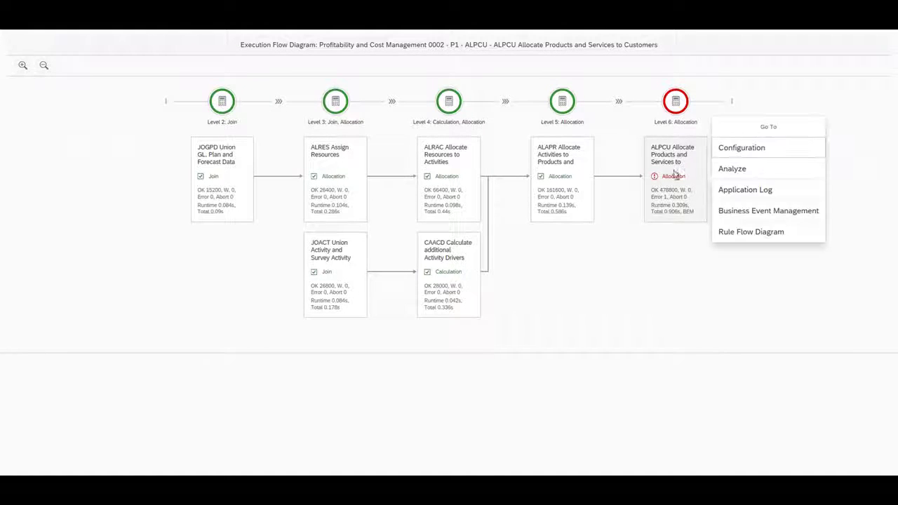
{"action": "left_click", "coordinate": [725, 232]}
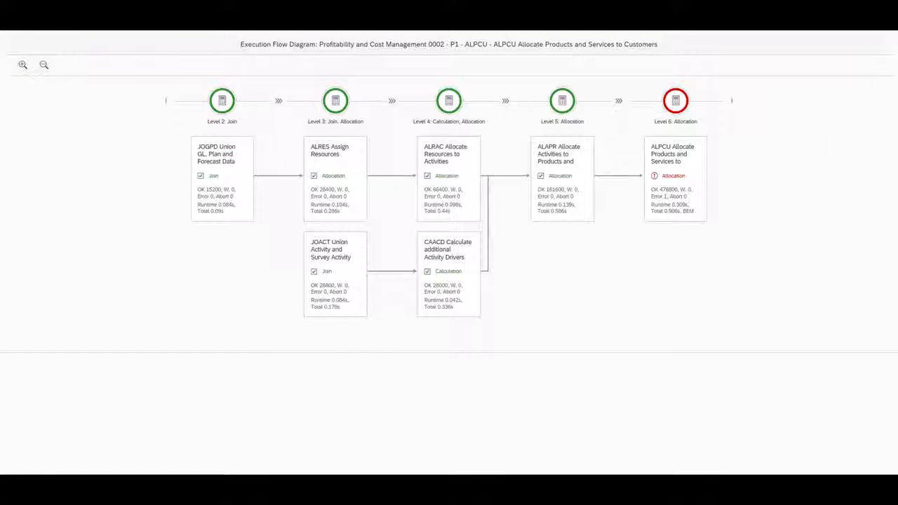
Analyze the results of the ALPCU allocation function and move the Product & Service dimension into the chart's columns
{"action": "left_click", "coordinate": [675, 177]}
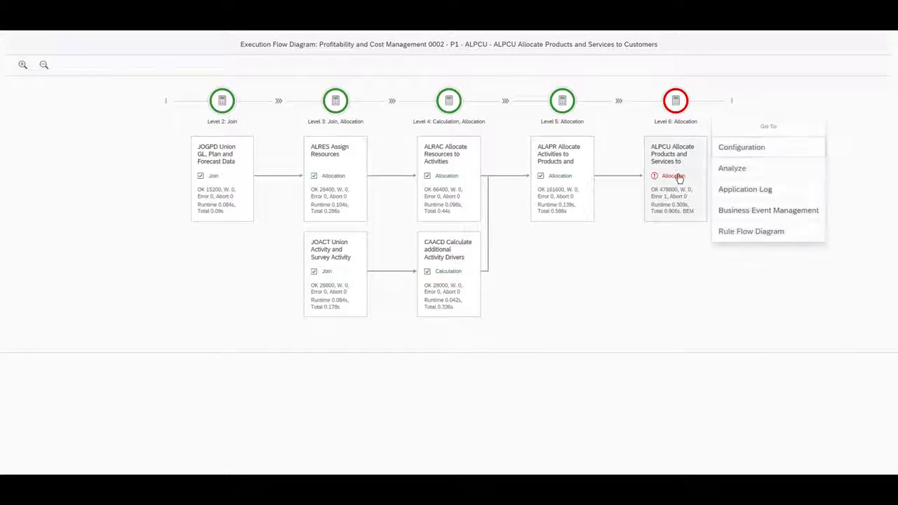
{"action": "left_click", "coordinate": [722, 170]}
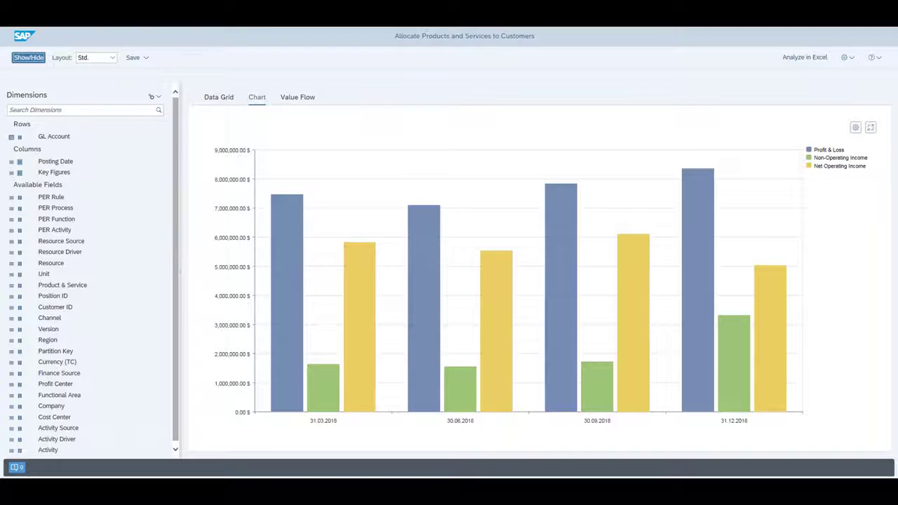
{"action": "left_click", "coordinate": [44, 285]}
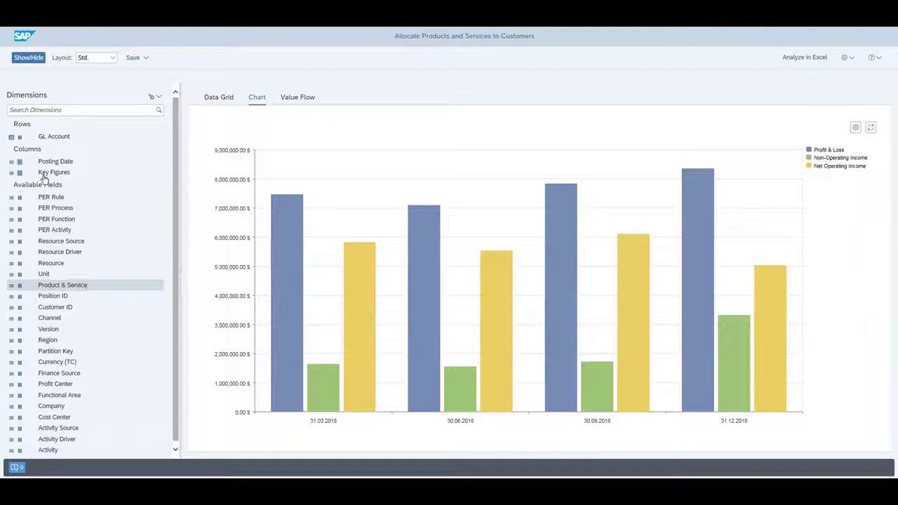
{"action": "left_click_drag", "start_coordinate": [43, 178], "coordinate": [51, 158]}
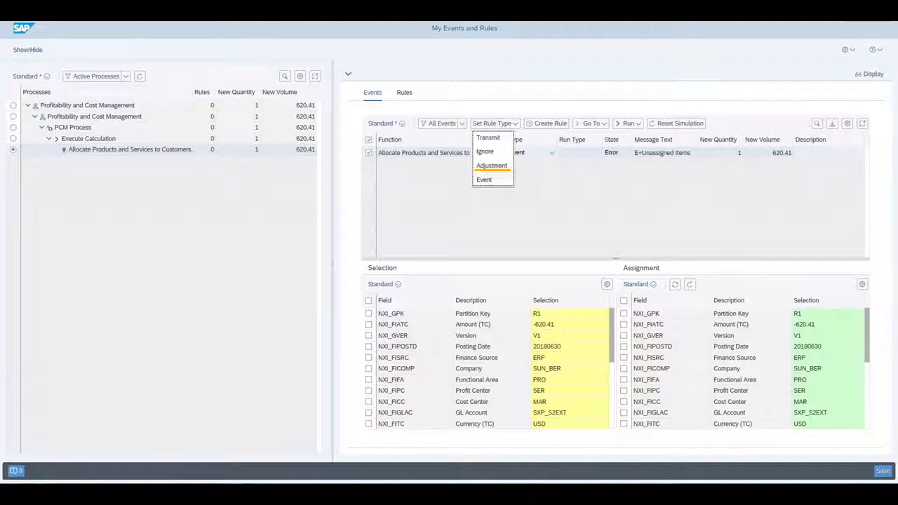
Set the rule type of the Allocate Products and Services to Customers event to Adjustment
{"action": "key", "text": "Return"}
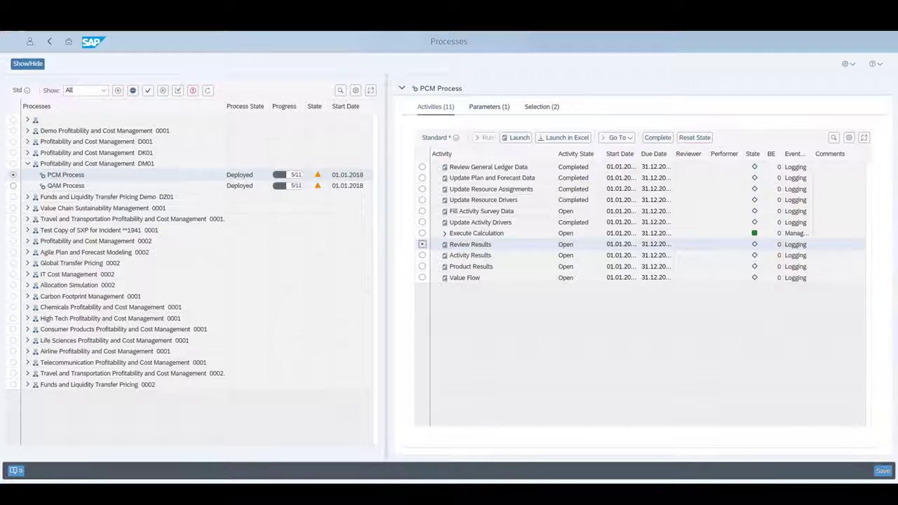
Launch the Review Results activity and move the Product & Service dimension into the rows
{"action": "left_click", "coordinate": [517, 137]}
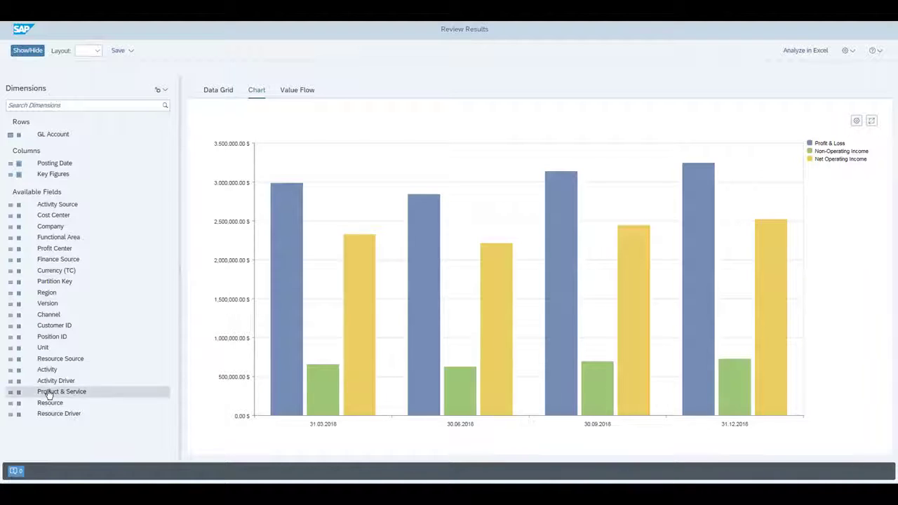
{"action": "left_click_drag", "start_coordinate": [48, 394], "coordinate": [126, 125]}
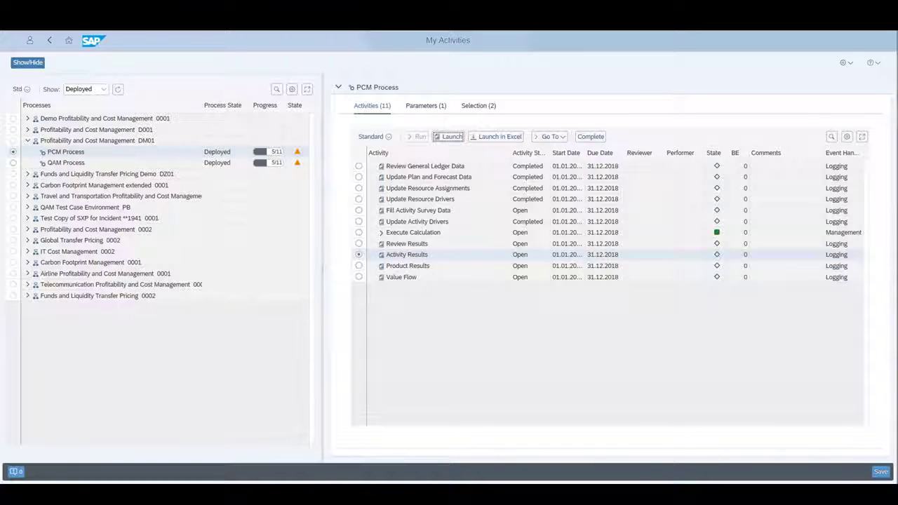
Launch the Activity Results, Product Results and Value Flow activities of the PCM Process to review their output
{"action": "left_click", "coordinate": [451, 137]}
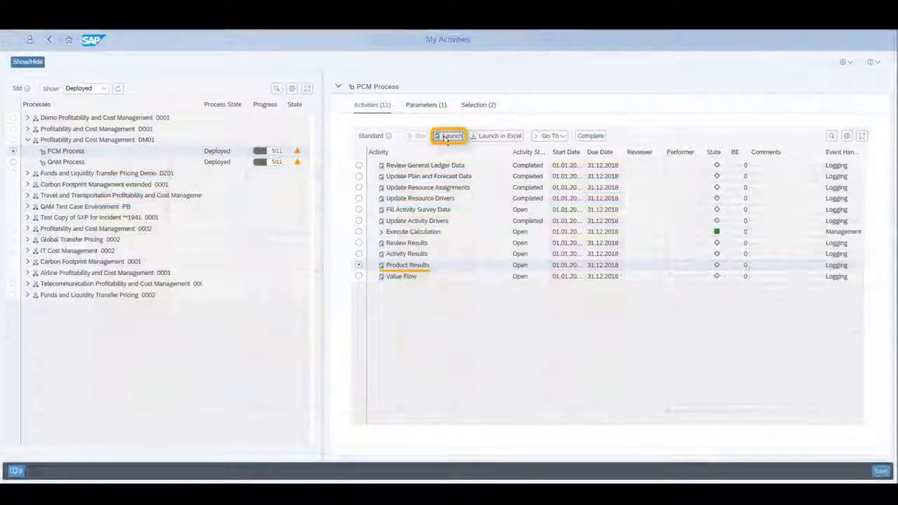
{"action": "left_click", "coordinate": [445, 138]}
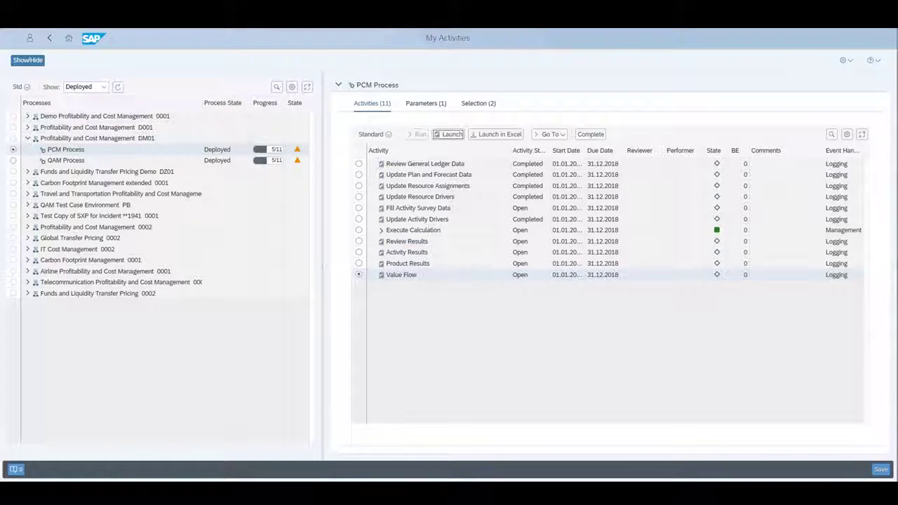
{"action": "left_click", "coordinate": [452, 134]}
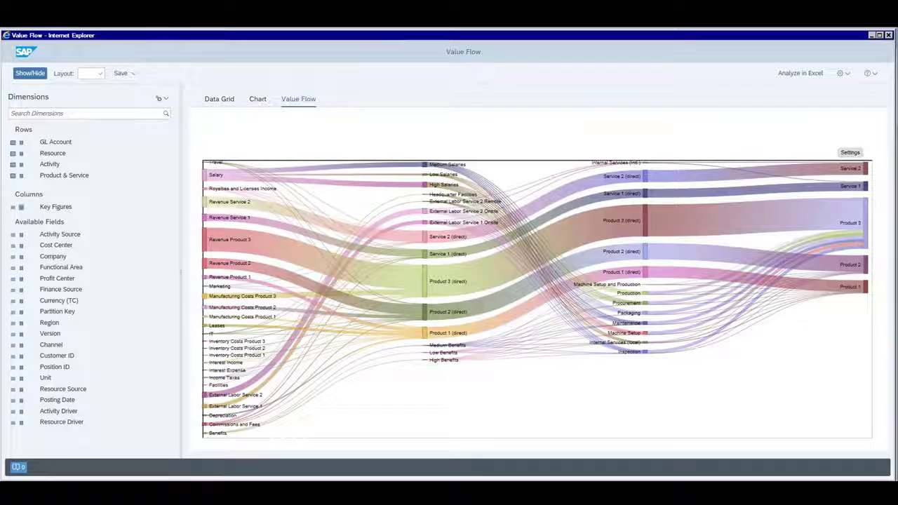